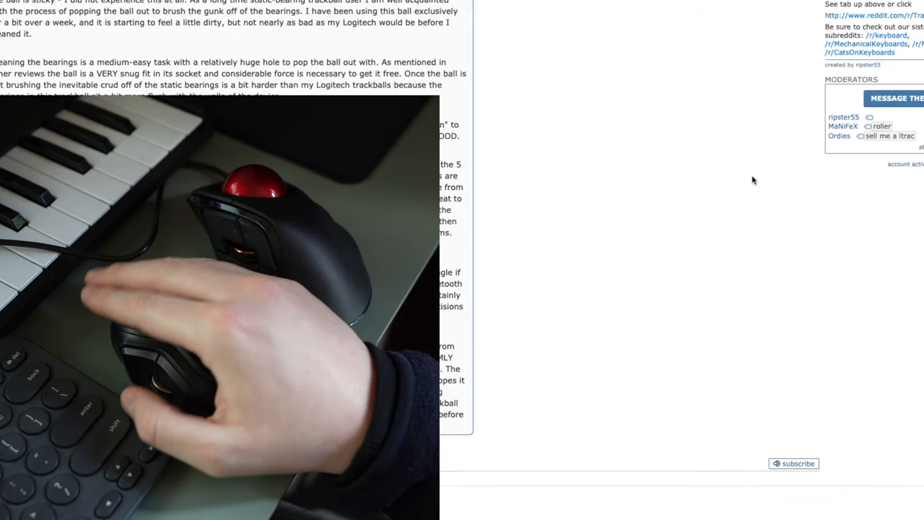
scroll(751, 177, up, 3)
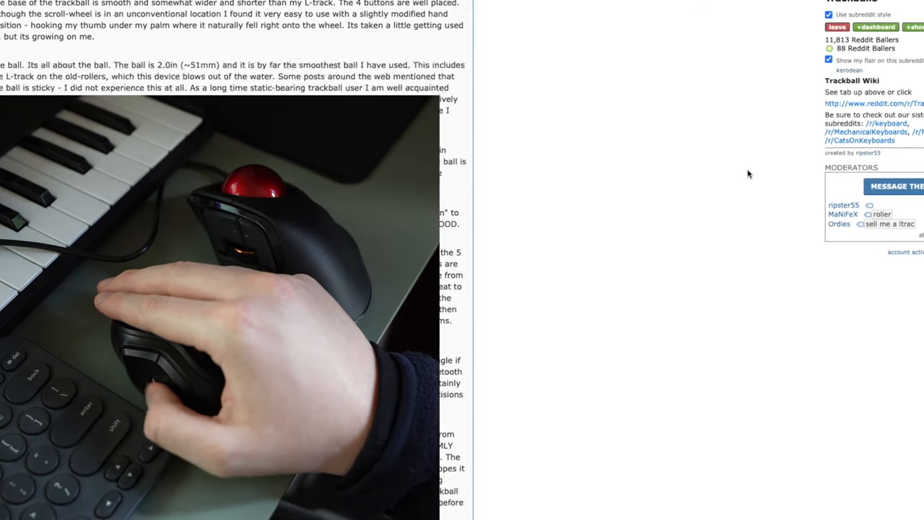
scroll(748, 174, up, 5)
scroll(747, 174, up, 8)
scroll(748, 174, down, 12)
scroll(748, 174, down, 2)
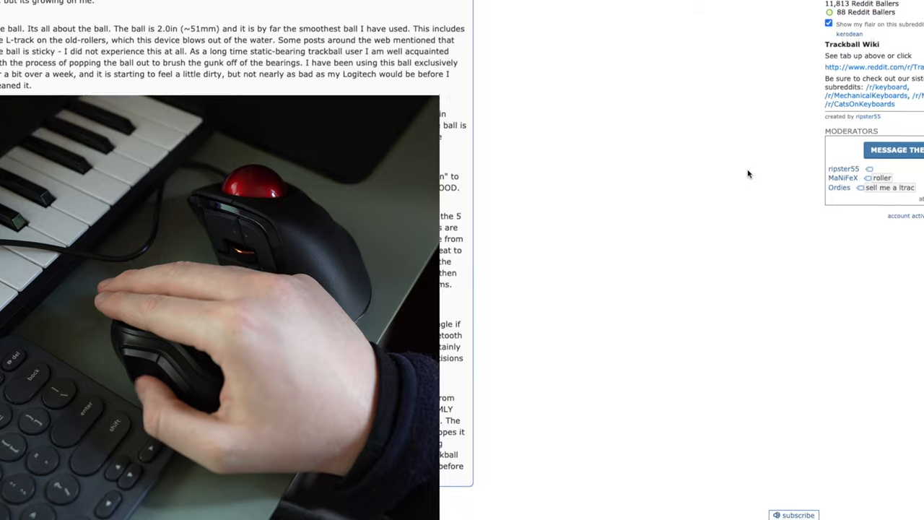
scroll(748, 173, down, 5)
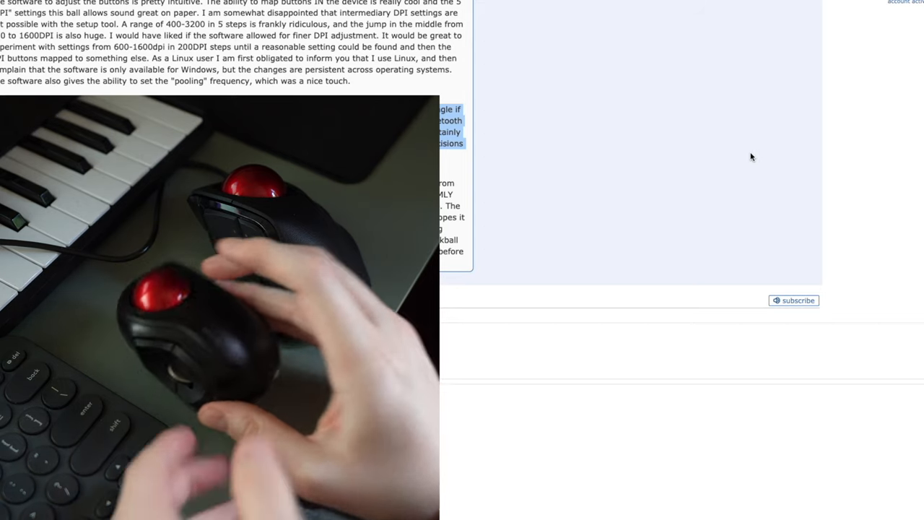
right_click(751, 156)
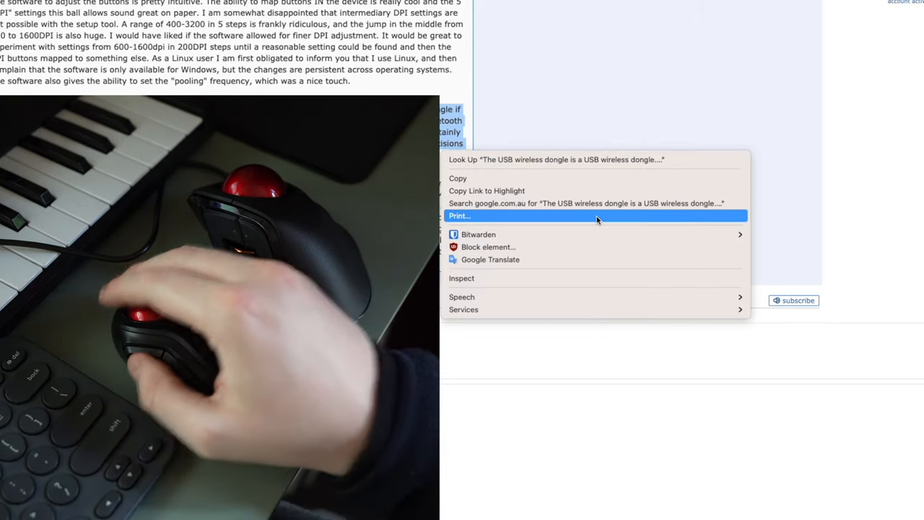
click(625, 129)
right_click(625, 128)
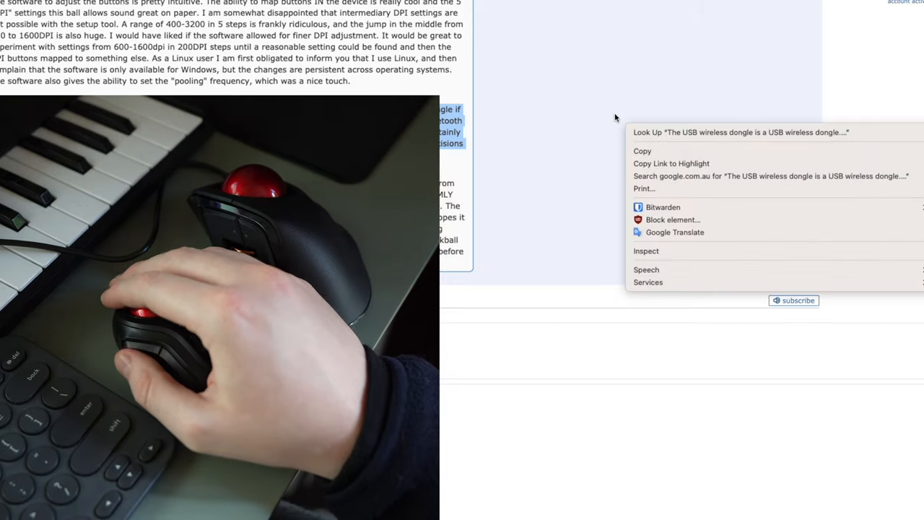
click(608, 114)
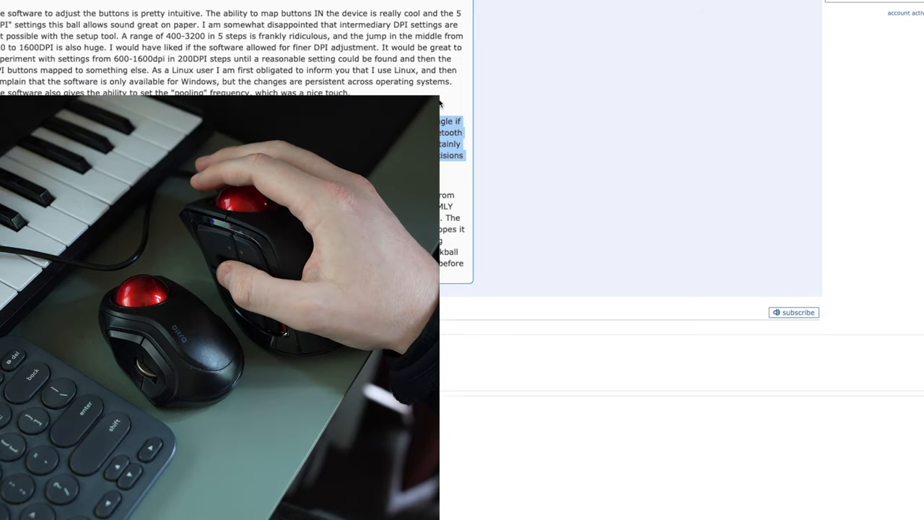
scroll(439, 103, up, 2)
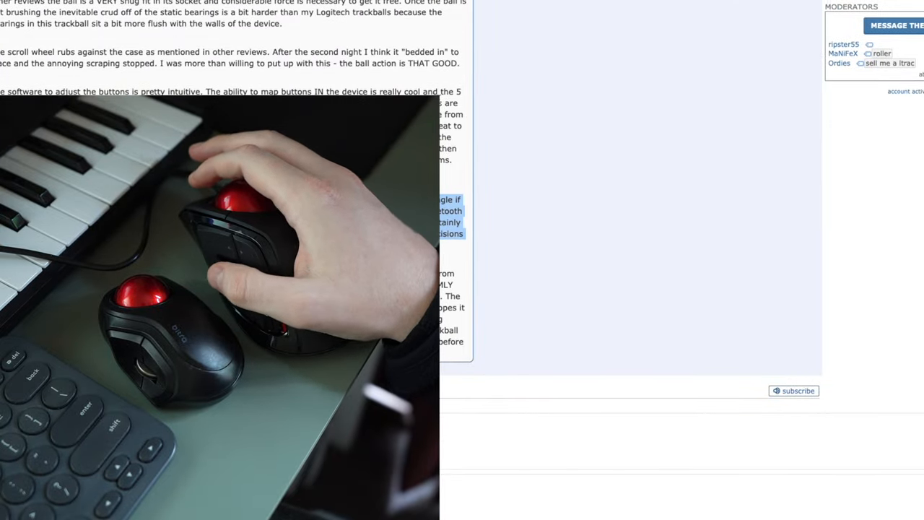
scroll(439, 101, down, 2)
scroll(439, 101, down, 5)
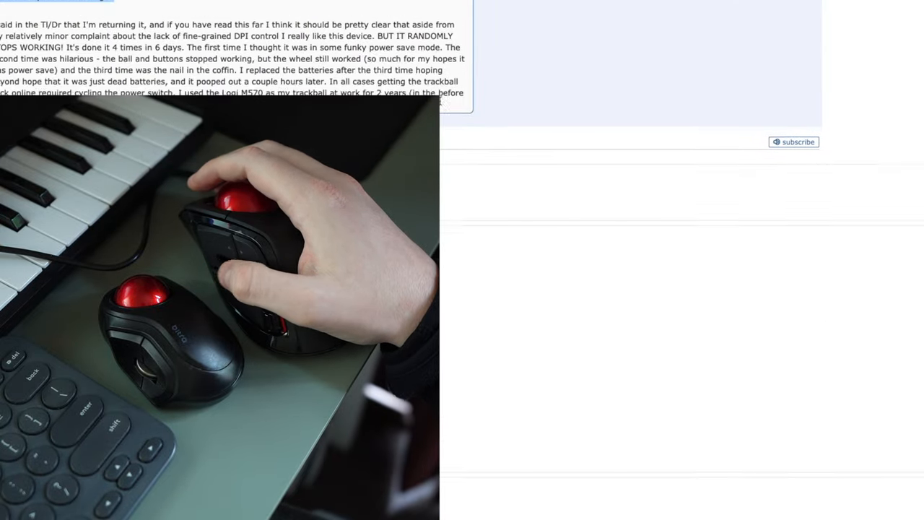
scroll(439, 101, down, 10)
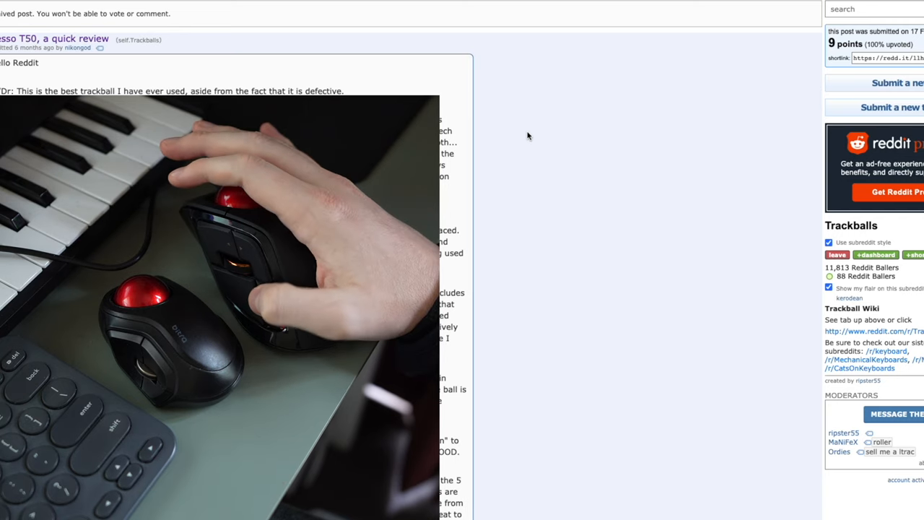
scroll(527, 136, down, 1)
scroll(527, 136, down, 4)
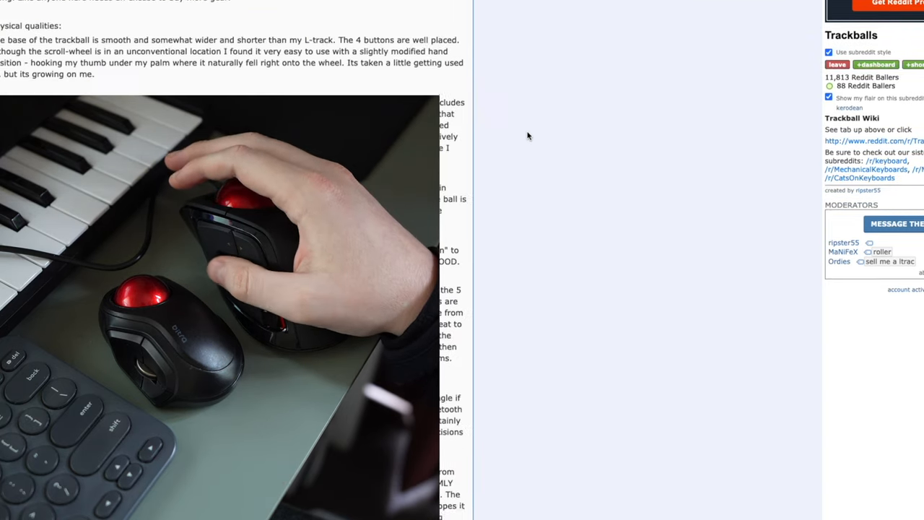
scroll(526, 136, down, 10)
scroll(527, 135, up, 15)
scroll(527, 136, down, 1)
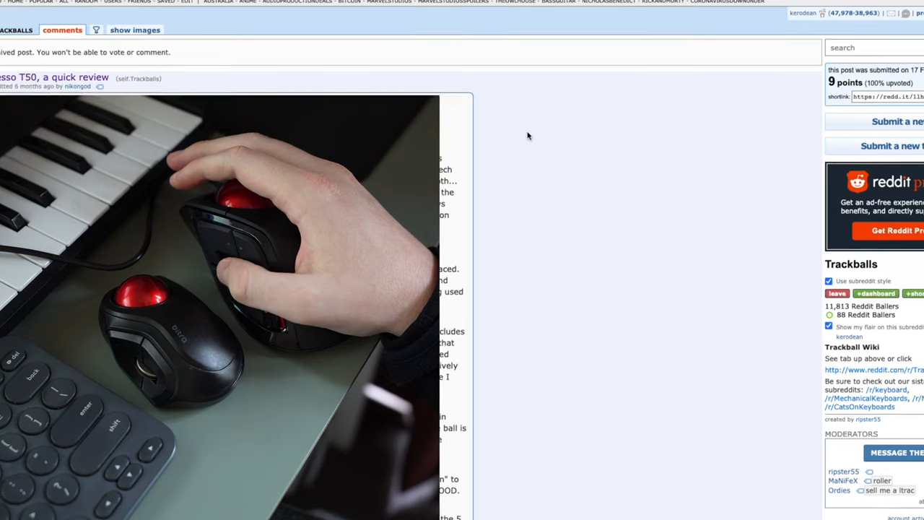
scroll(527, 136, down, 1)
scroll(527, 135, up, 1)
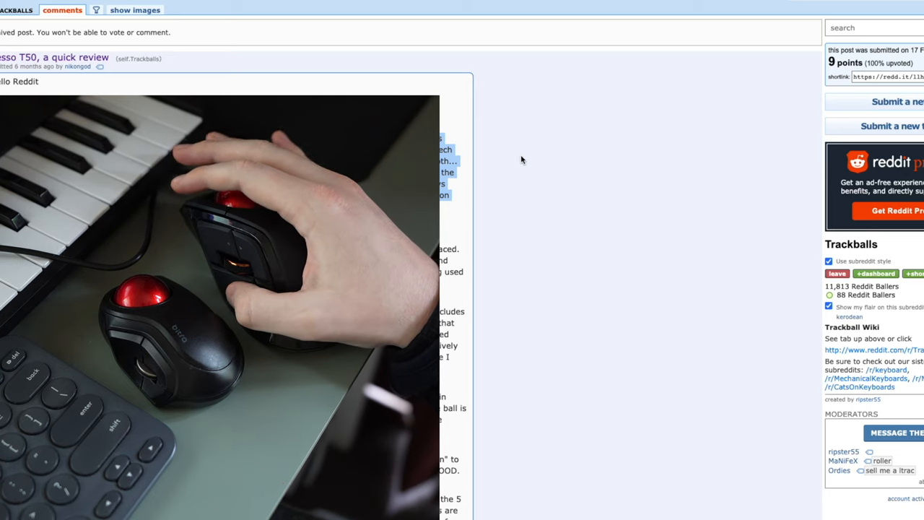
click(553, 161)
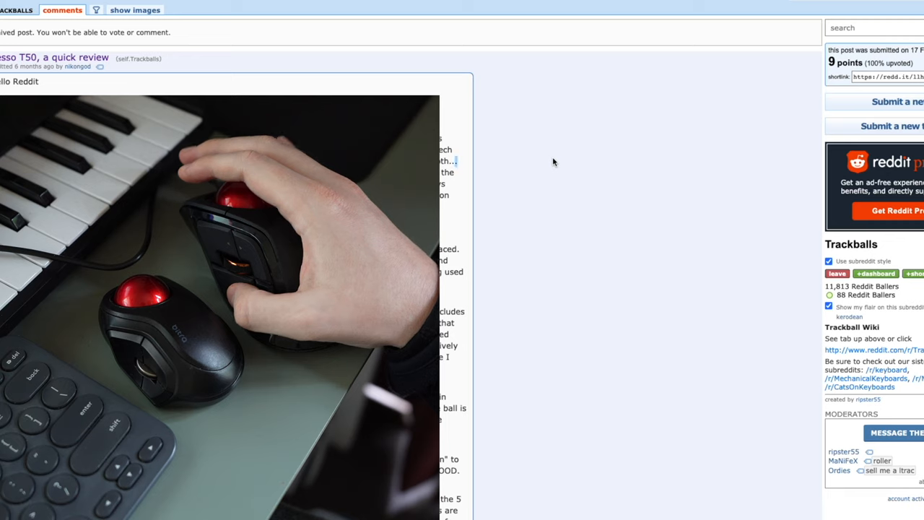
triple_click(553, 161)
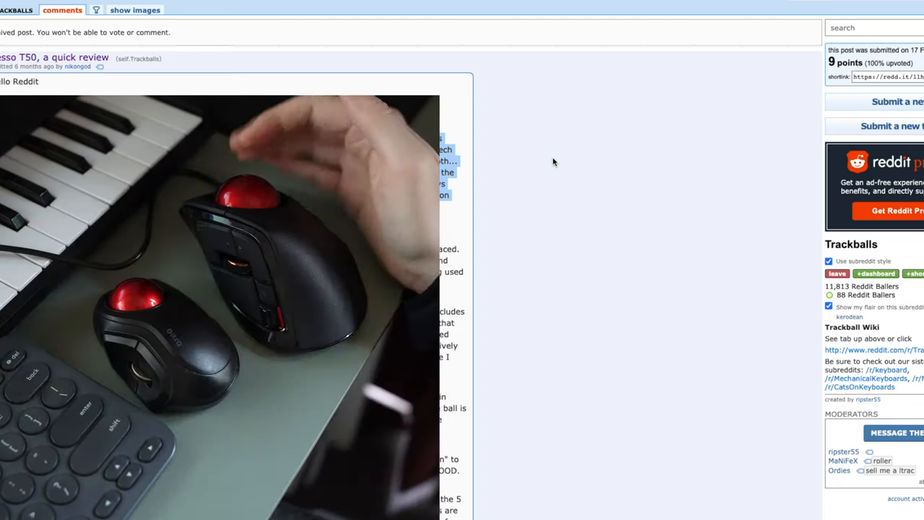
right_click(552, 162)
click(552, 162)
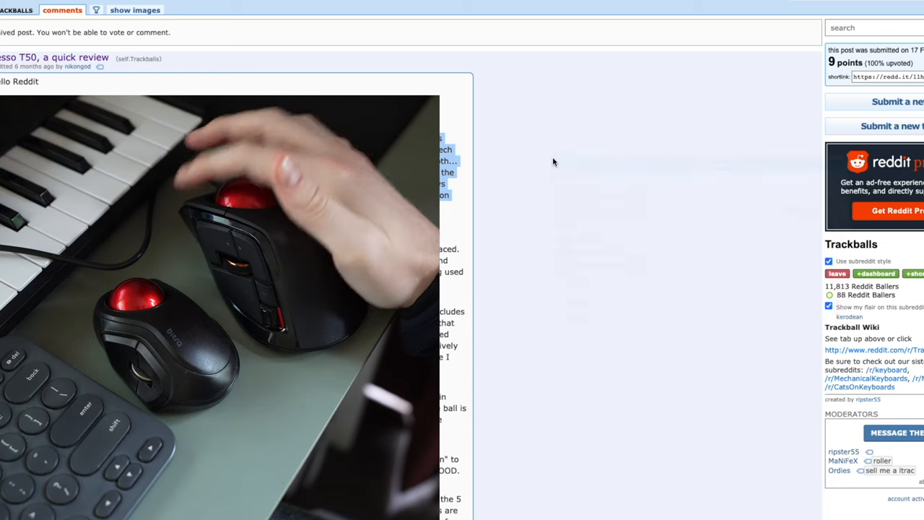
right_click(552, 162)
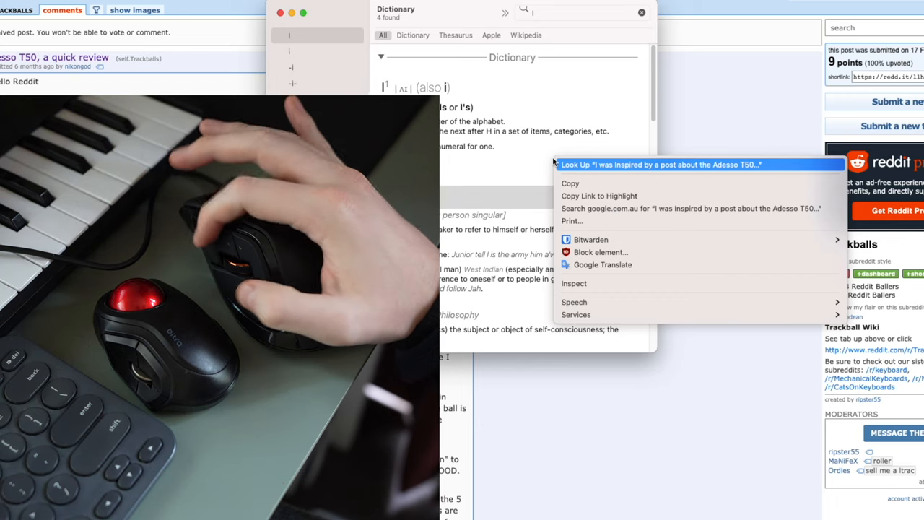
click(554, 161)
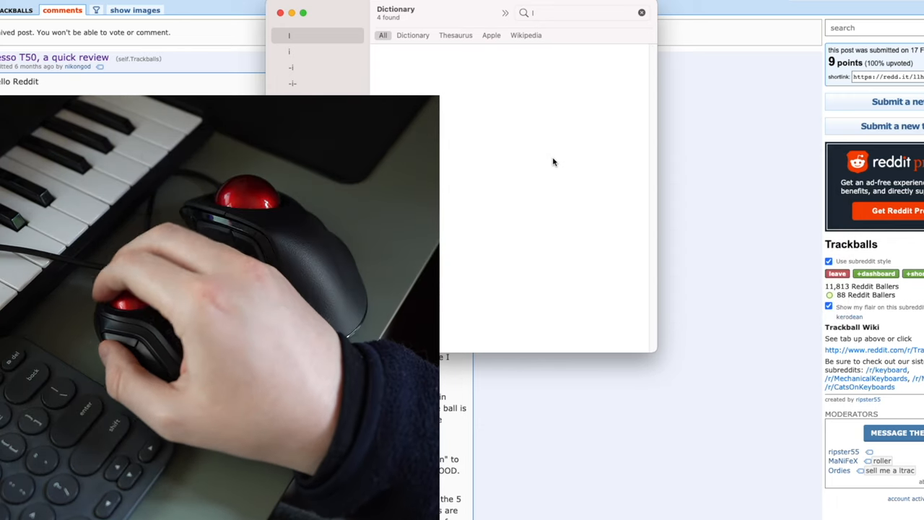
click(280, 13)
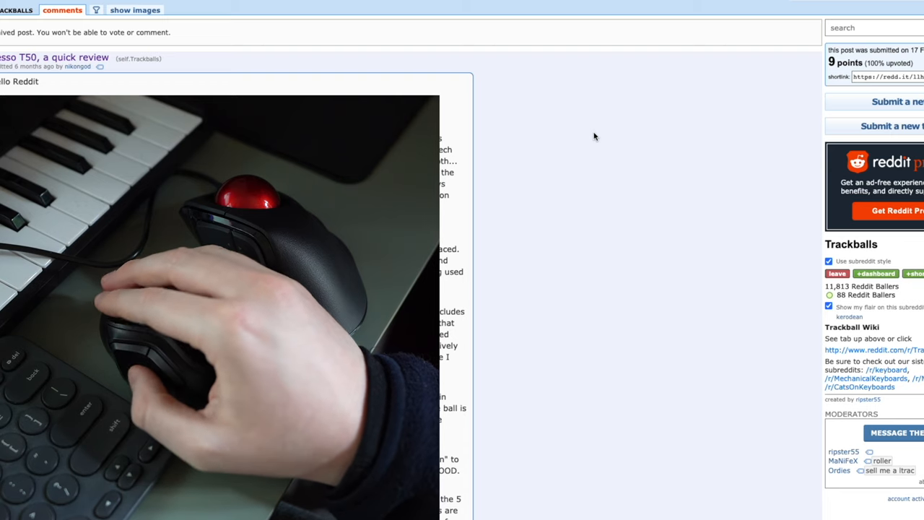
scroll(605, 129, down, 3)
scroll(605, 127, up, 4)
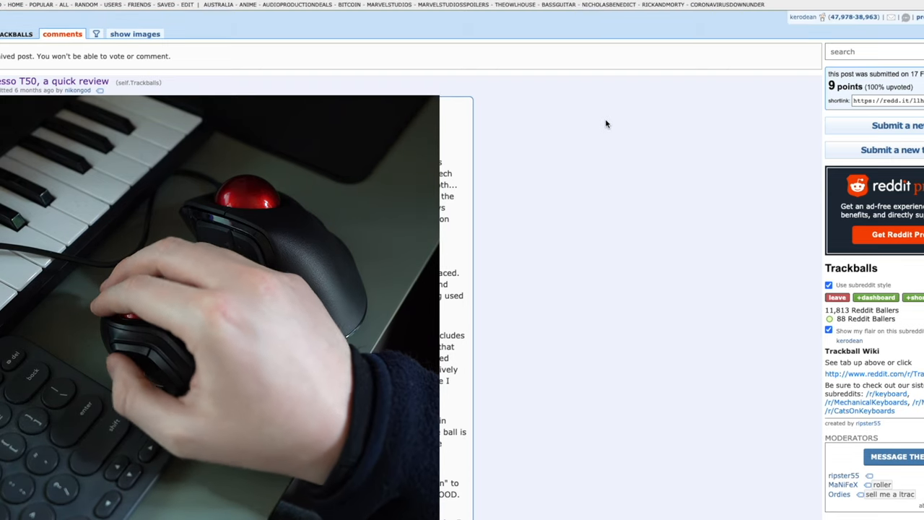